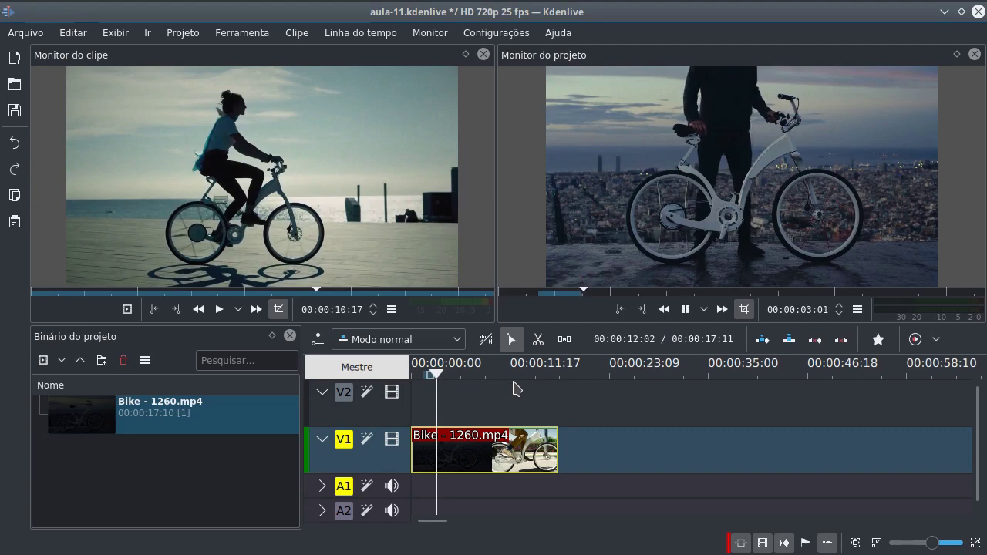
Play the timeline from the start, preview the source clip Bike - 1260.mp4, and position the playhead at 00:00:07:15
key(space)
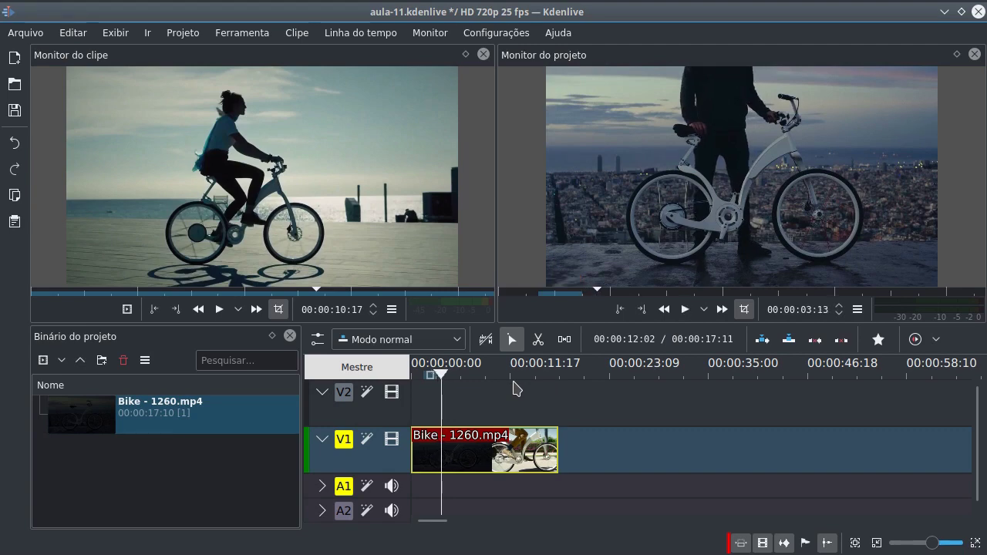
key(Home)
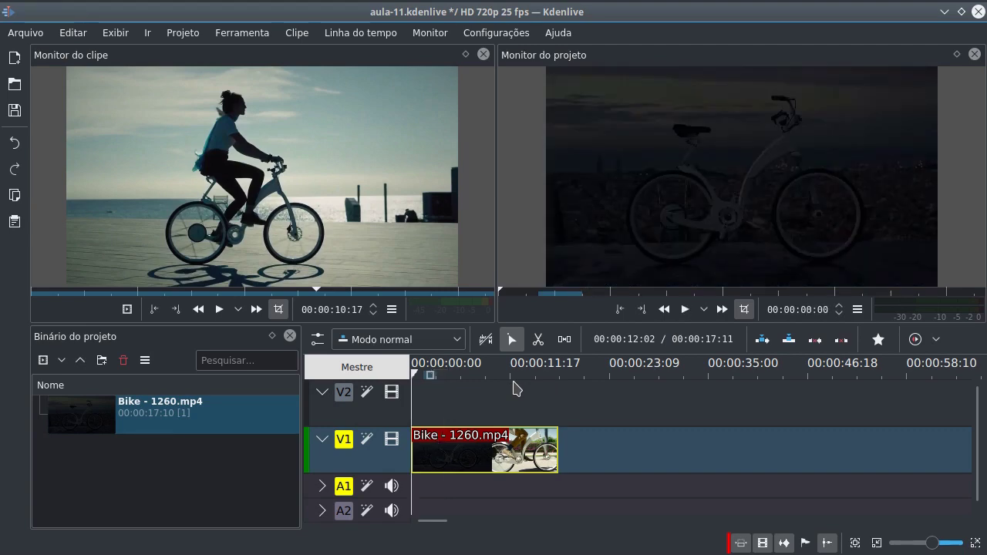
key(space)
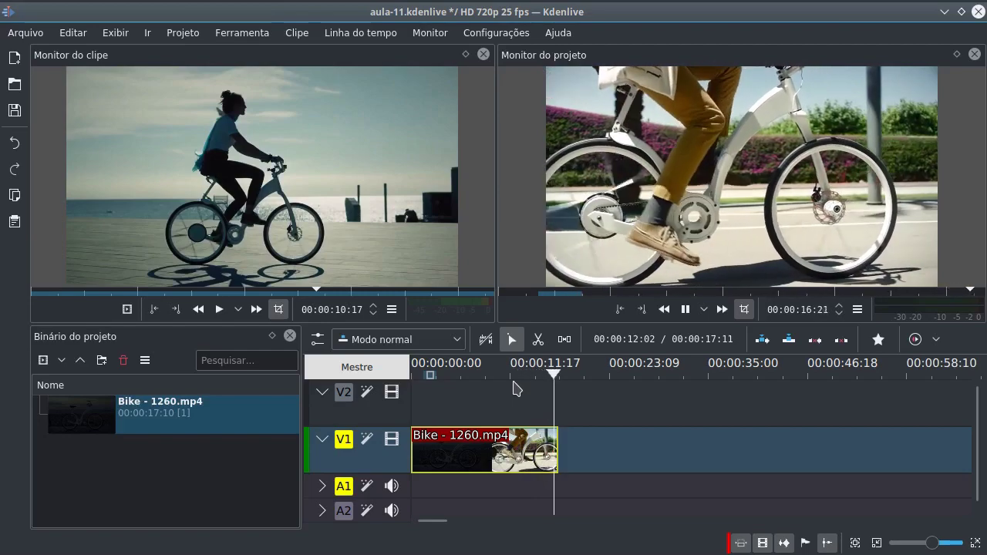
click(91, 416)
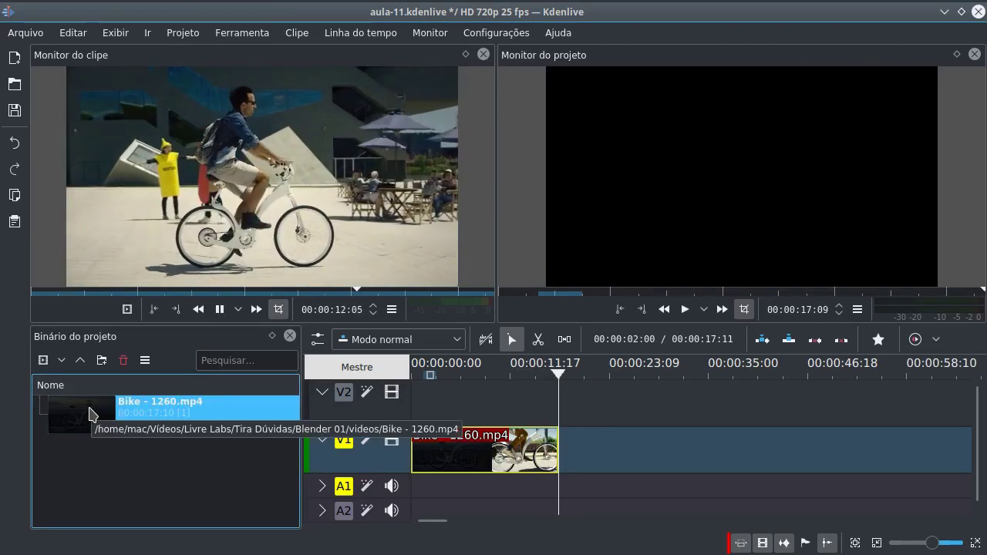
key(space)
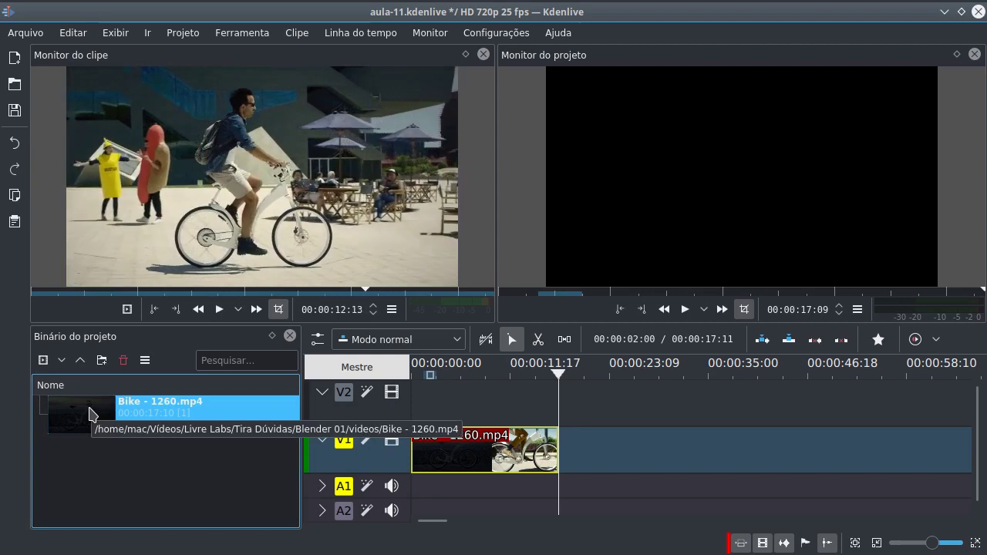
click(476, 375)
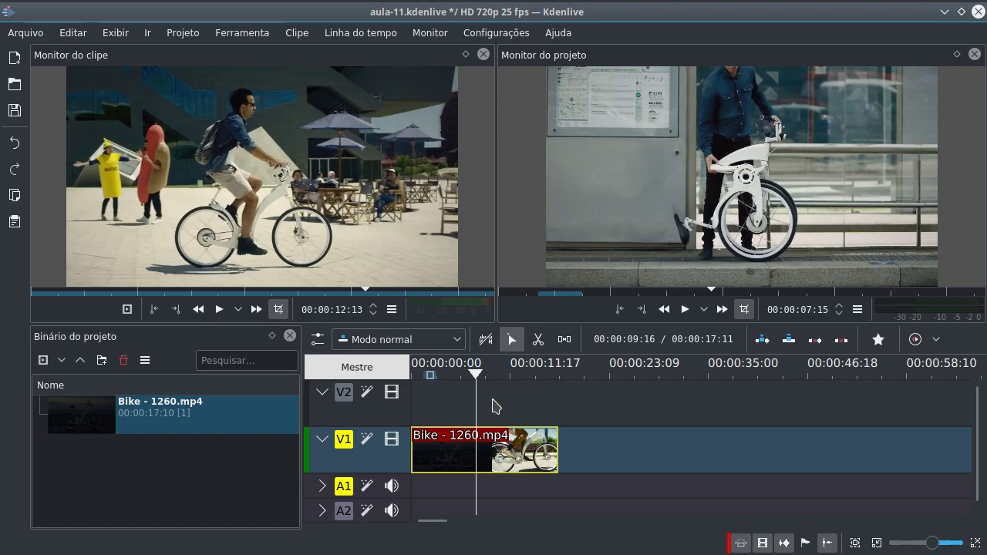
Import the image logo-2020.png into the project bin
click(44, 359)
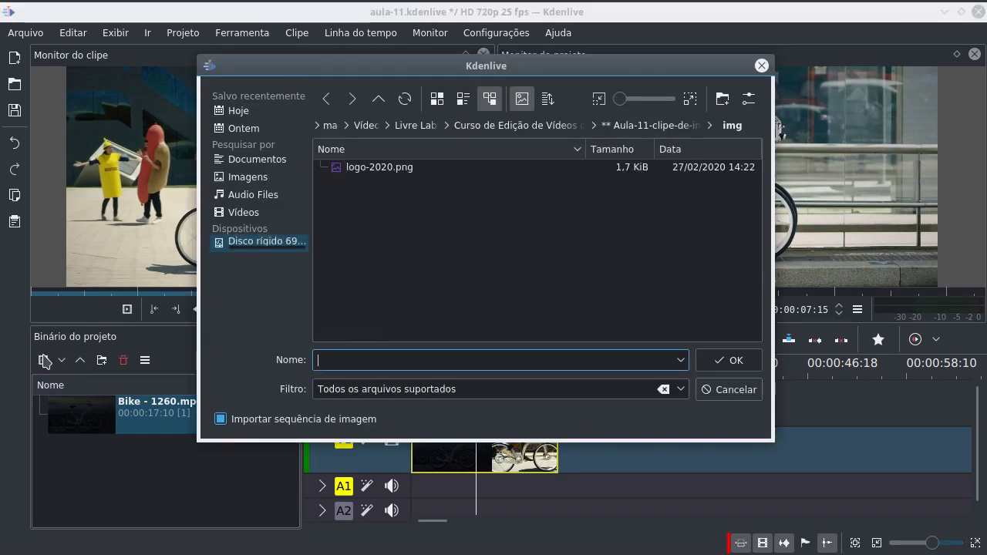
click(369, 179)
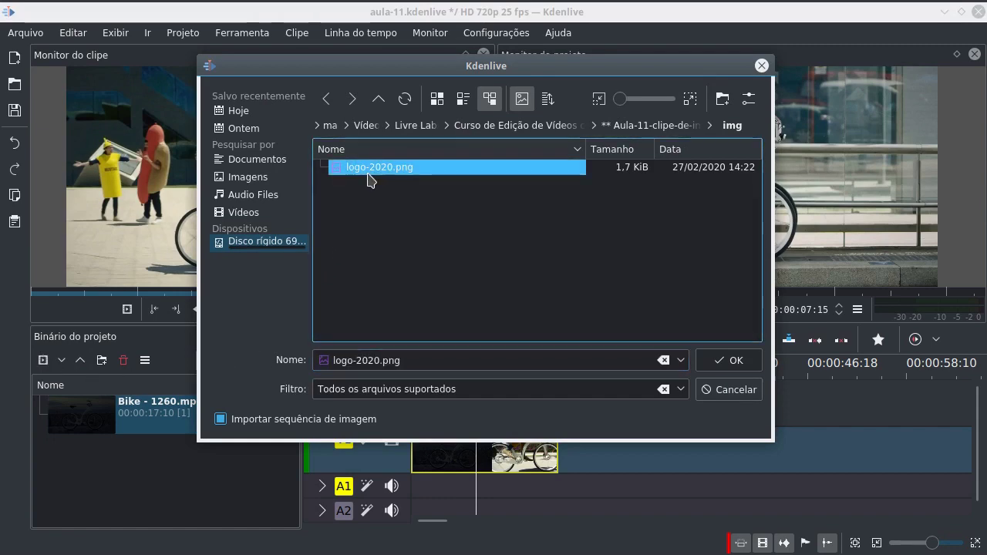
click(714, 361)
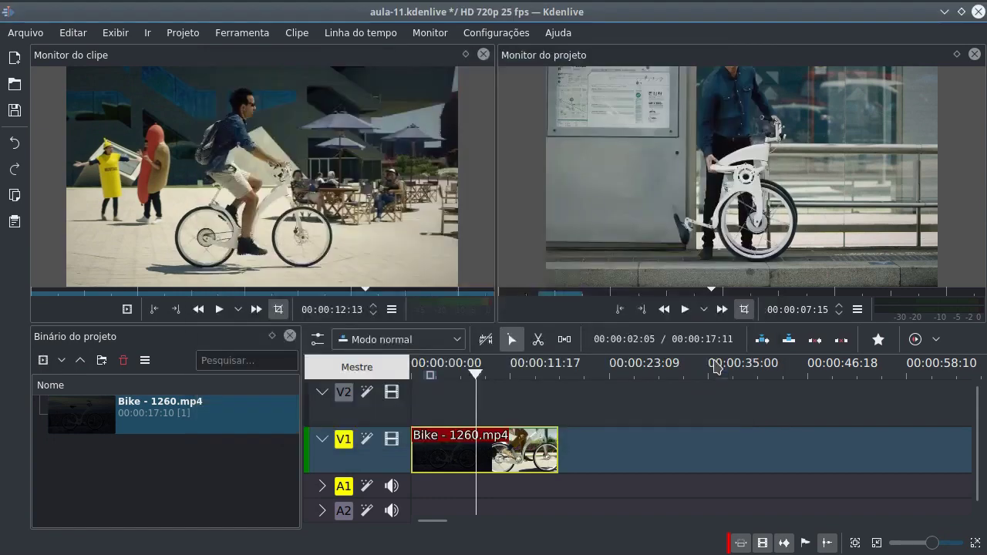
Place logo-2020.png on track V2 over the bike clip's full length and add a Limpar composition to it
click(75, 463)
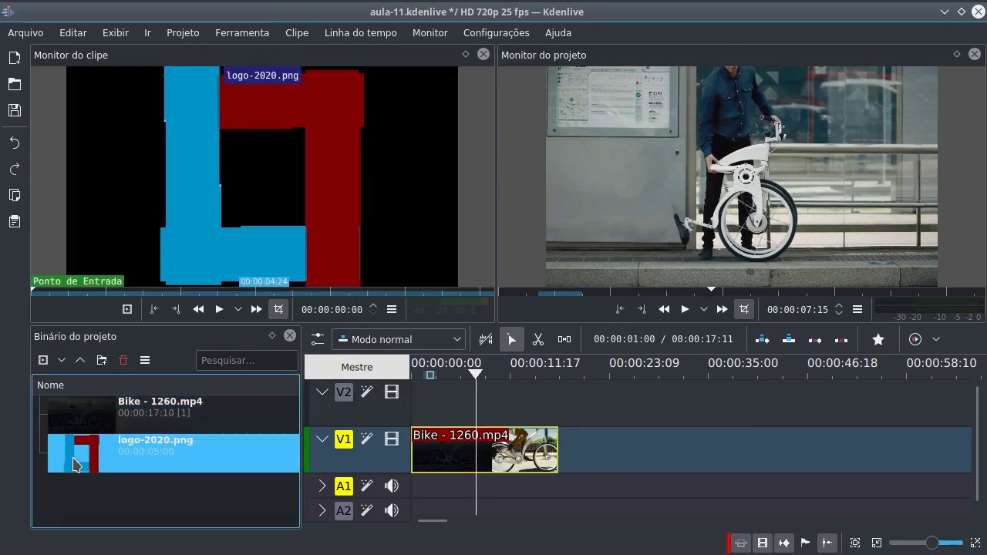
drag(75, 464, 556, 401)
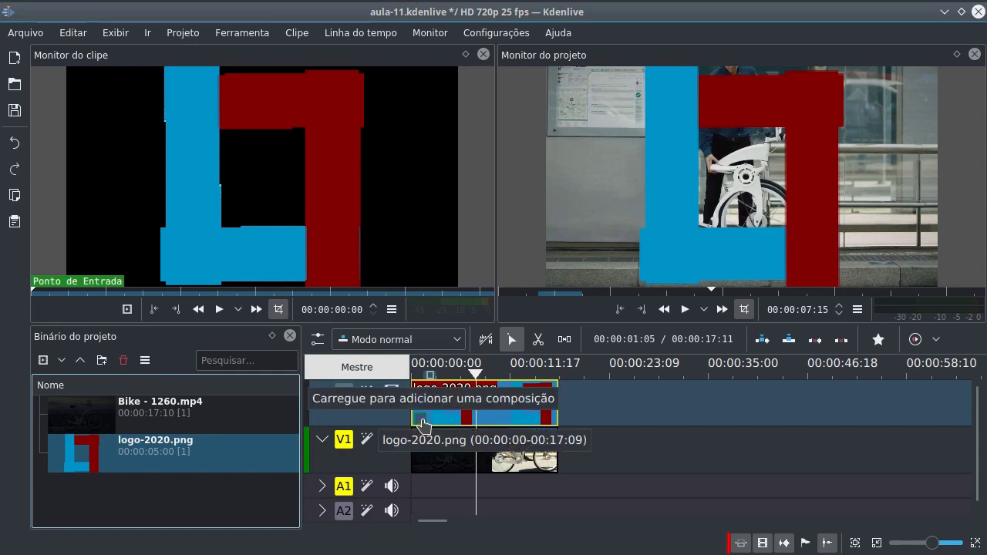
click(547, 426)
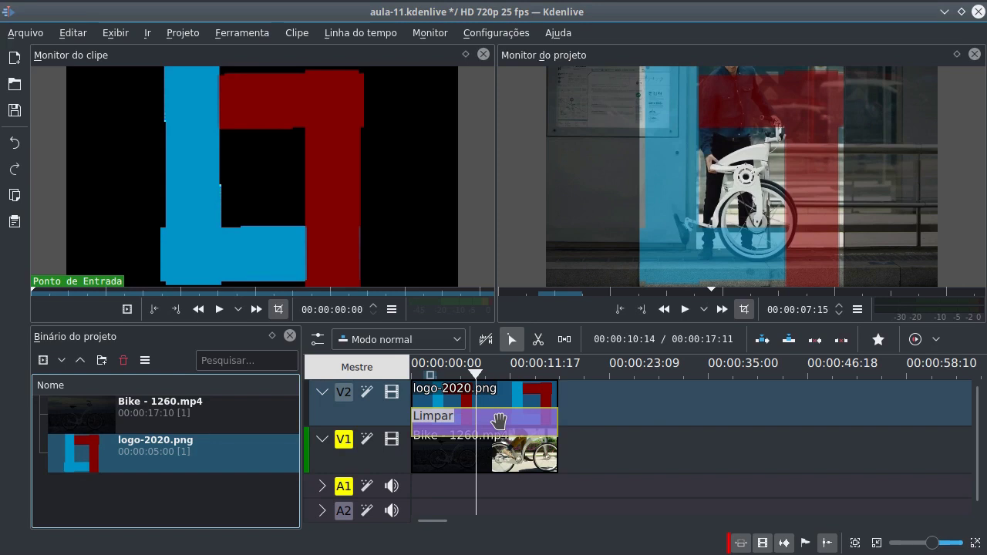
drag(501, 378, 453, 379)
click(117, 35)
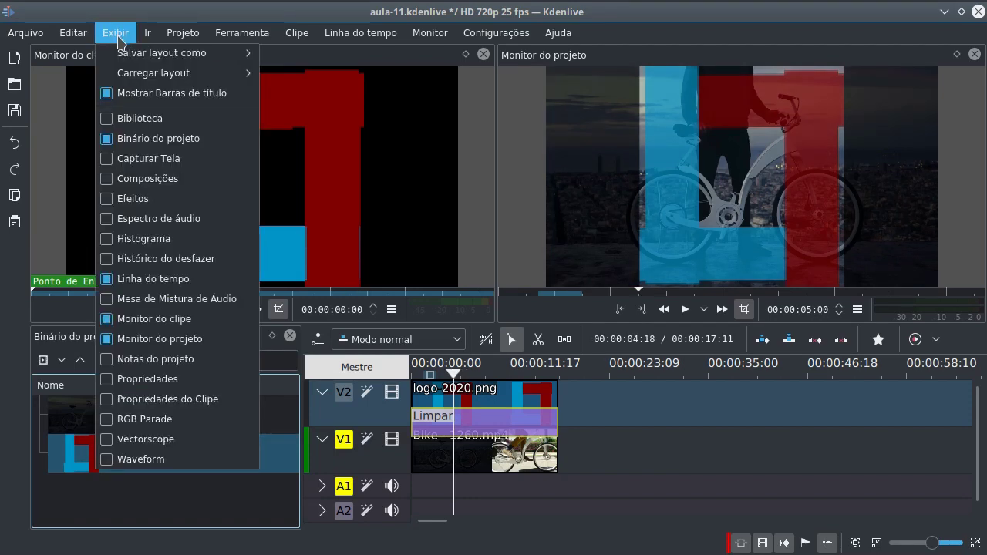
mouse_move(122, 72)
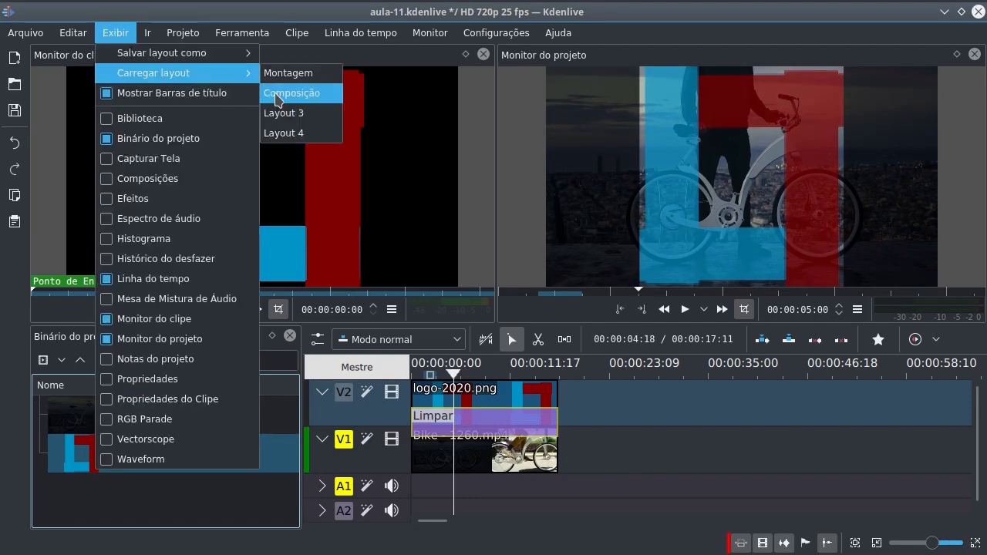
click(171, 384)
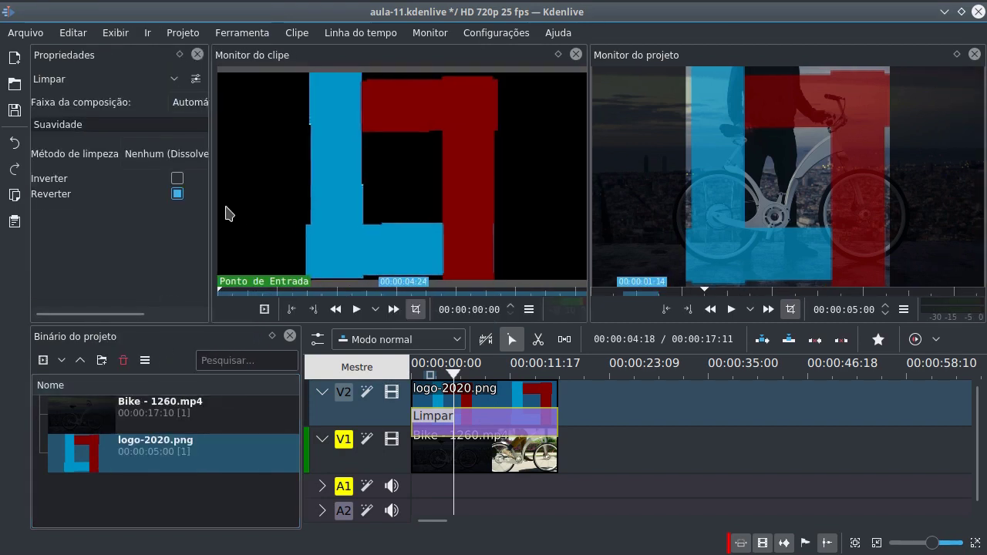
drag(210, 213, 371, 208)
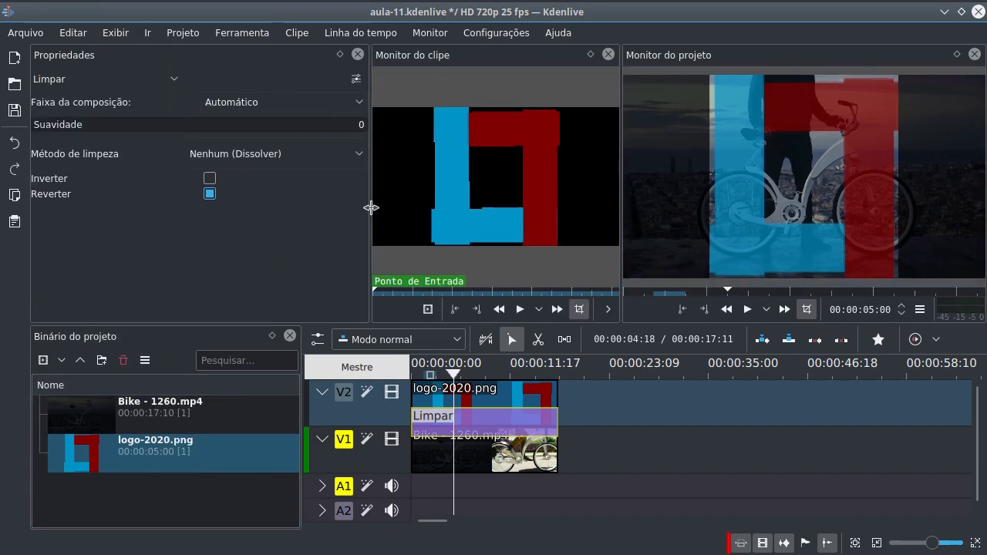
click(357, 54)
Load the Composição window layout
click(116, 33)
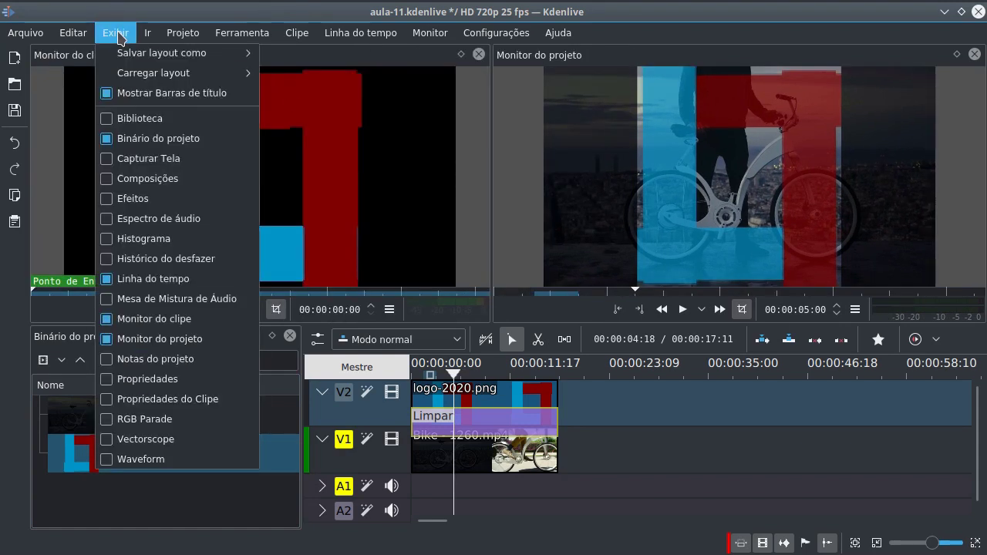
mouse_move(139, 76)
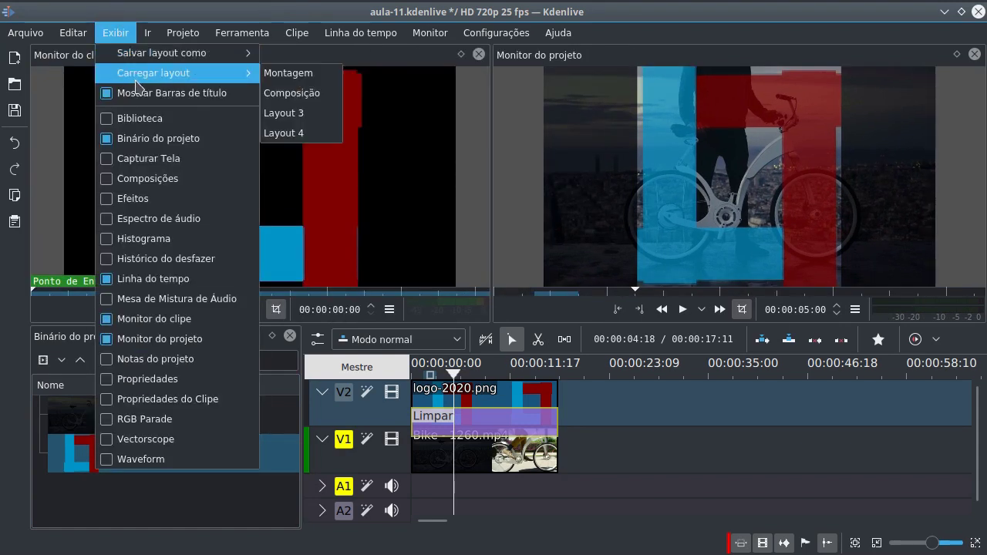
click(279, 94)
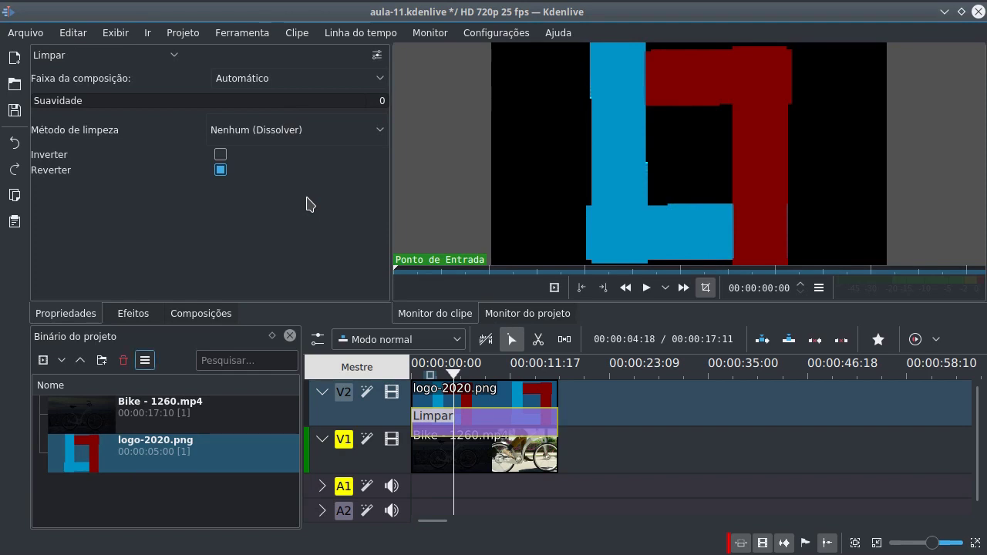
Change the logo's Limpar composition to the type Composição e transformação
click(473, 412)
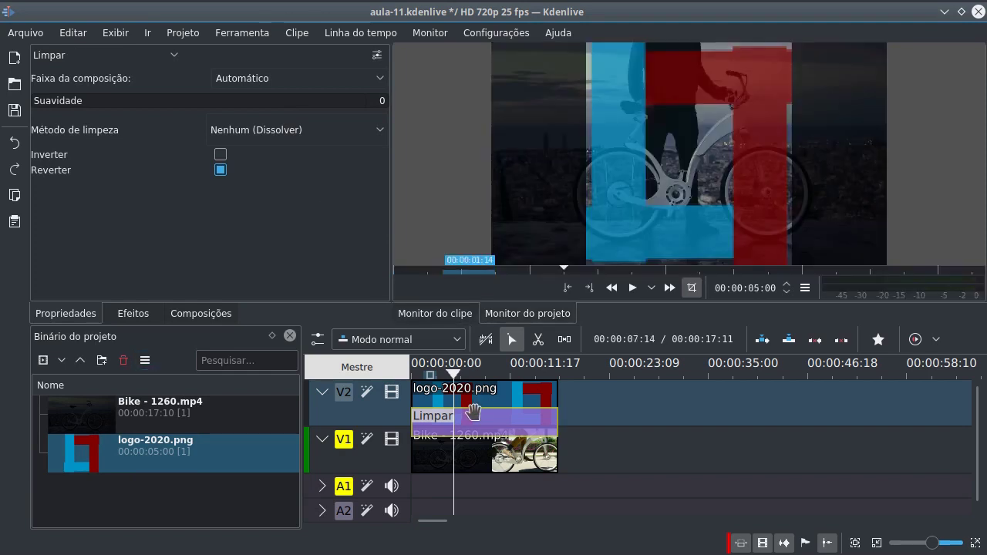
click(176, 56)
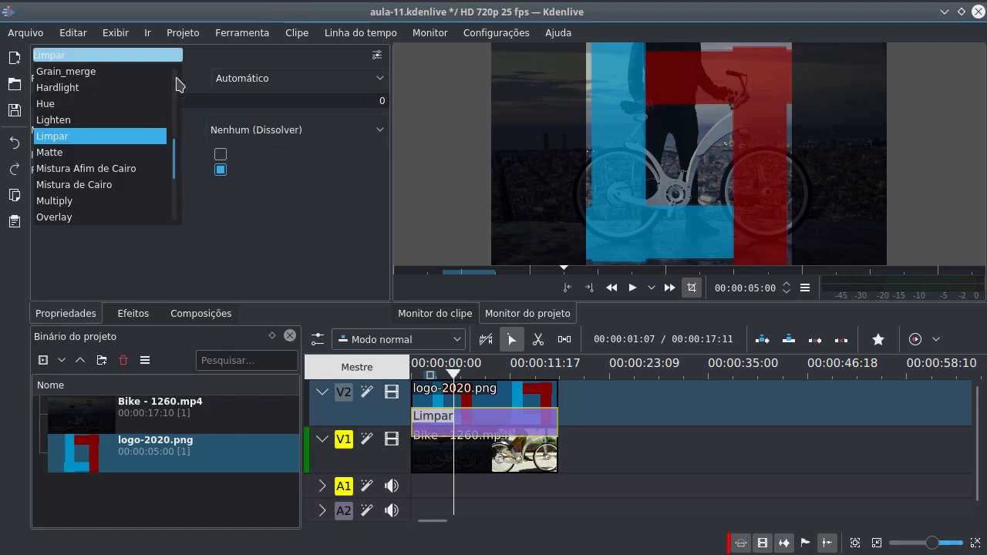
drag(178, 158, 179, 99)
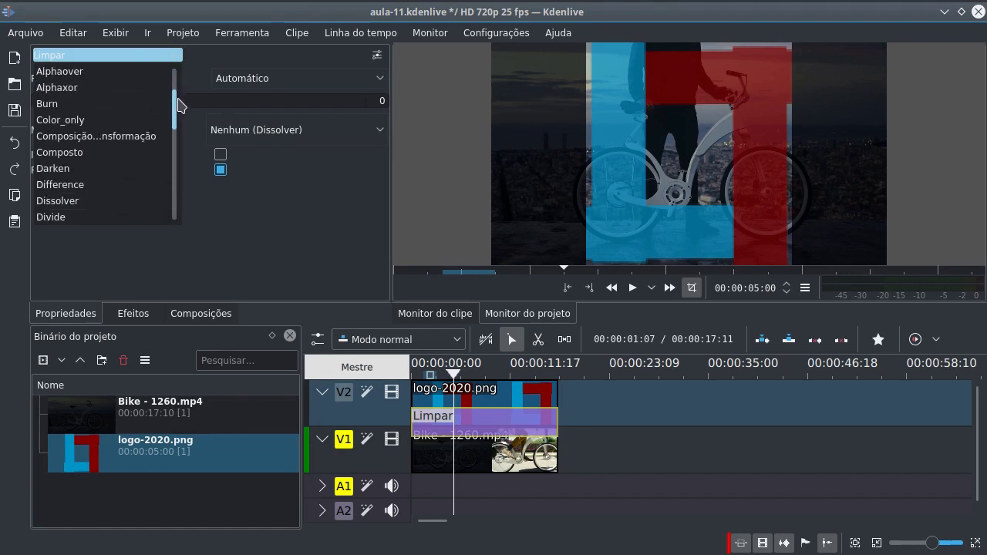
click(150, 136)
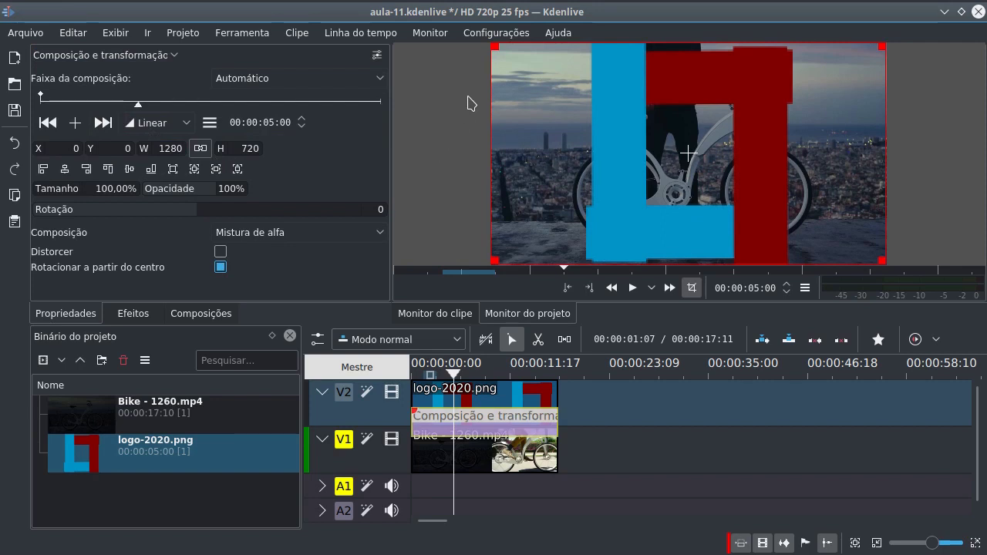
Try scaling the logo to about 62% and moving it on the project monitor, resetting it to full frame each time
drag(495, 46, 544, 96)
drag(882, 96, 782, 101)
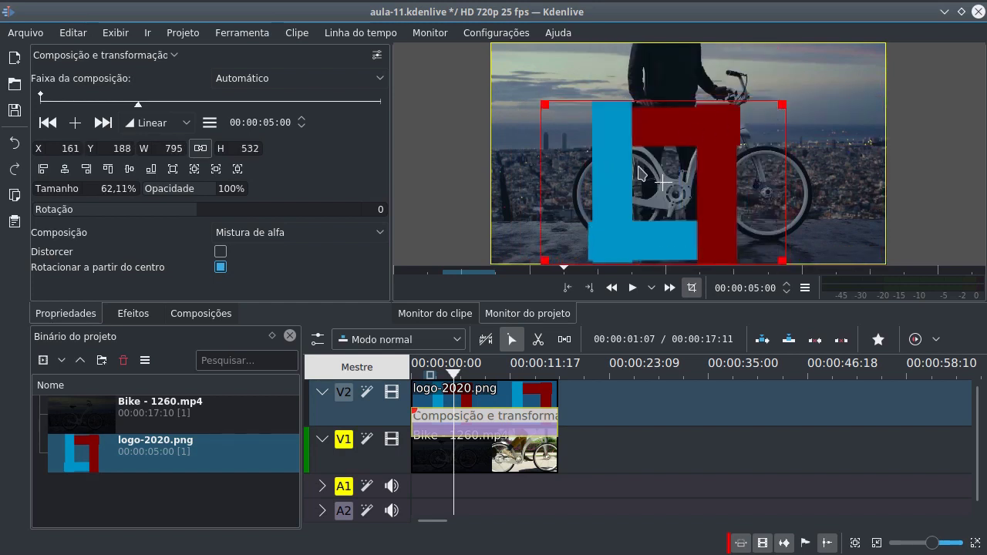
double_click(639, 179)
drag(689, 146, 539, 177)
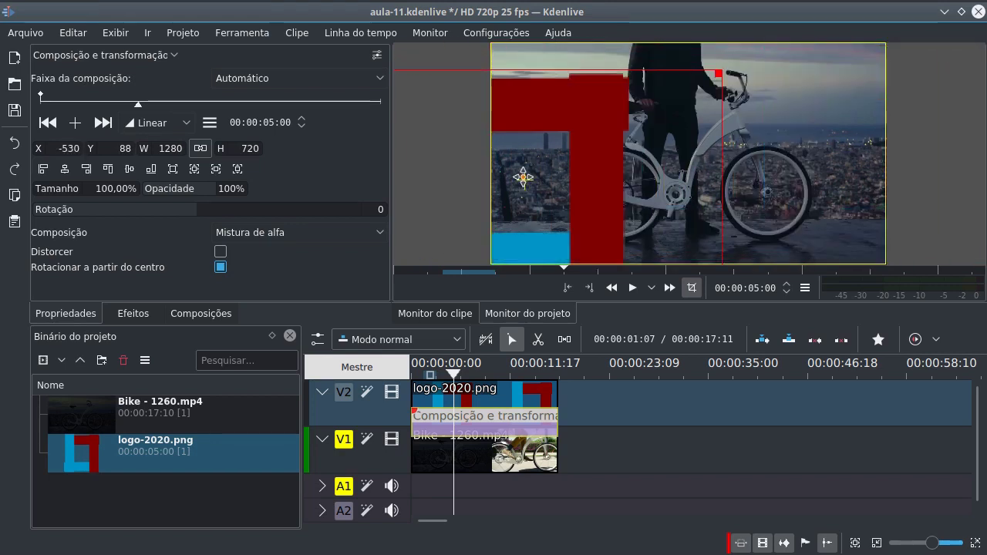
double_click(538, 182)
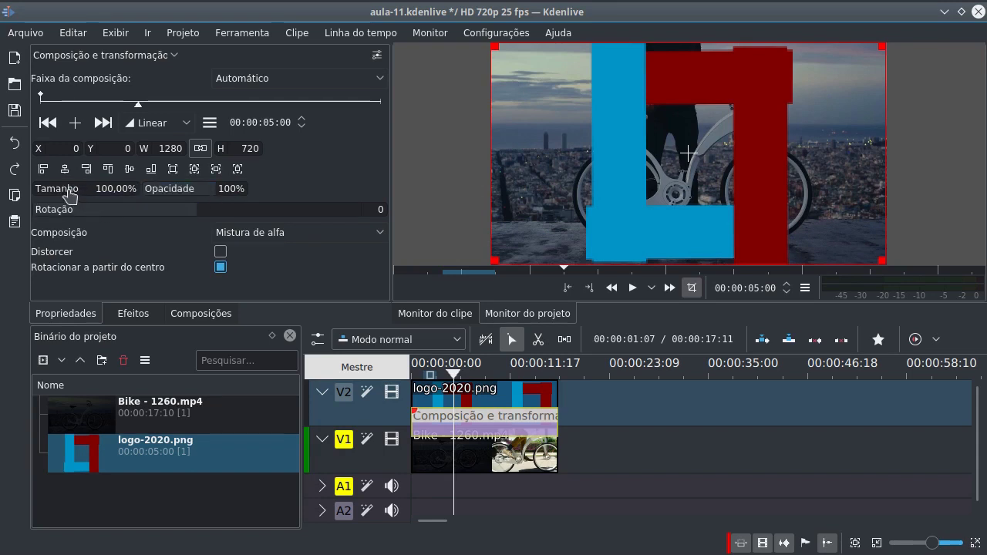
Shrink the logo to about 20% and place it in the frame's lower-right corner at about X 982, Y 535
drag(69, 194, 32, 198)
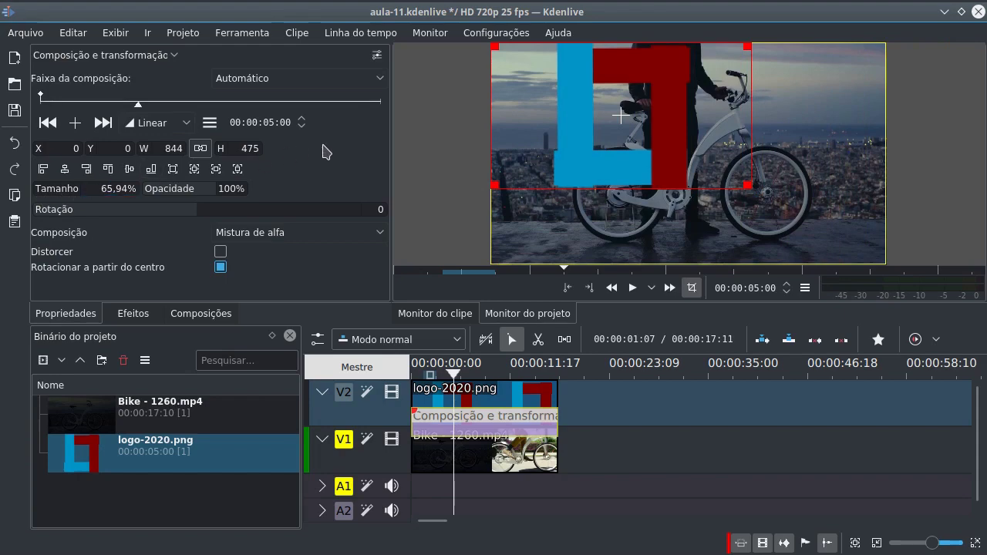
key(ctrl+z)
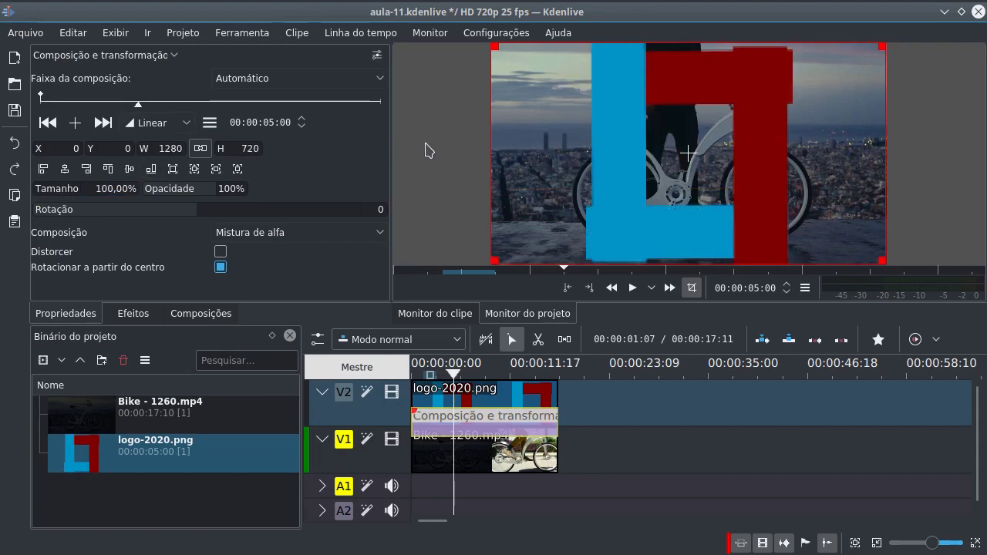
drag(494, 46, 837, 229)
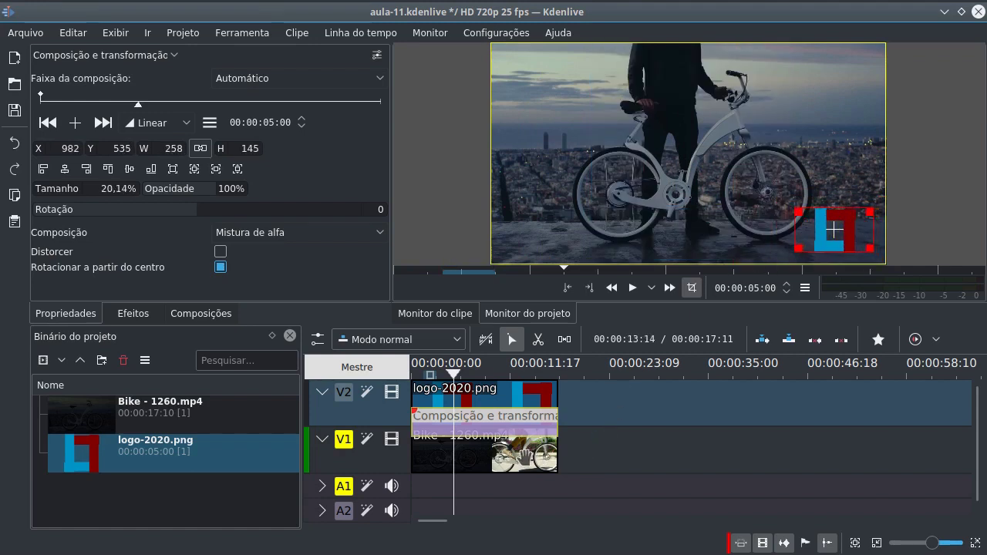
Remove logo-2020.png and its composition from the timeline, and the image from the project bin
click(524, 457)
click(429, 391)
key(ctrl+z)
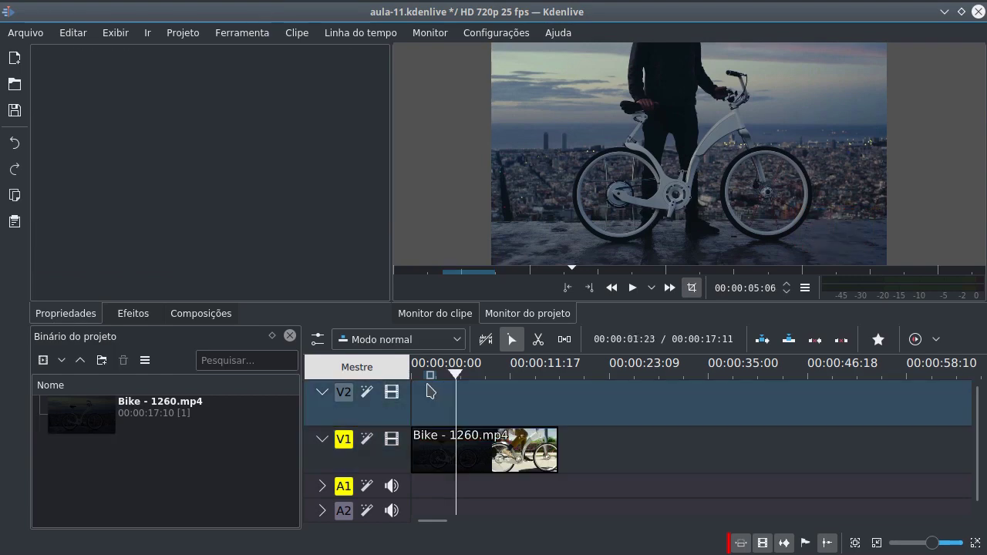
Import the image logo-2020-frame.png into the project bin
click(43, 359)
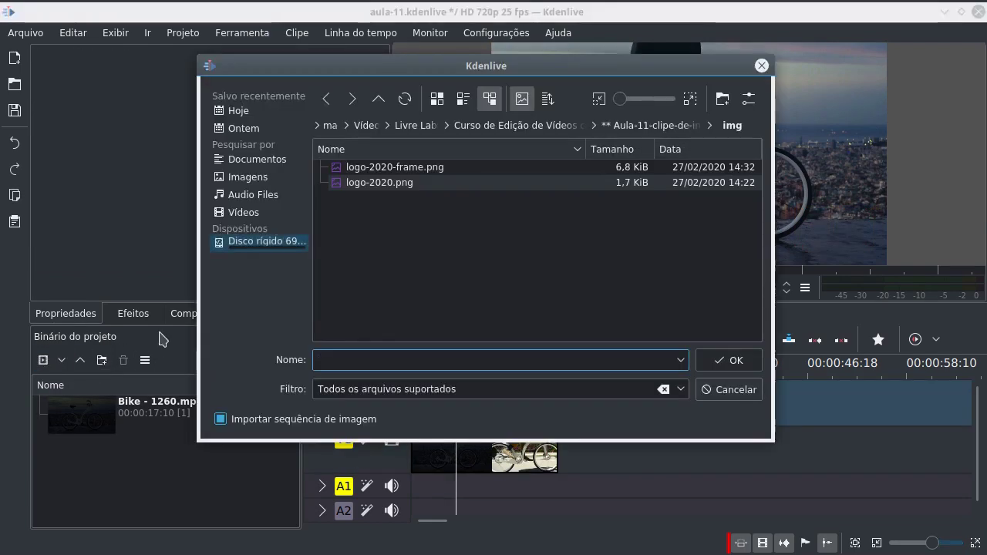
click(397, 169)
click(728, 360)
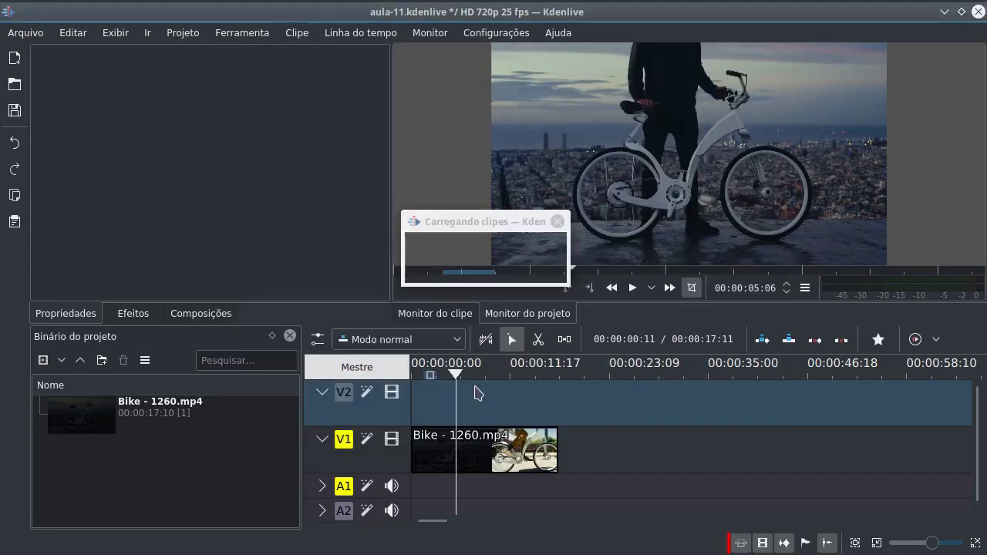
Place logo-2020-frame.png at the start of track V2 and extend it to the end of the bike clip
drag(77, 460, 438, 405)
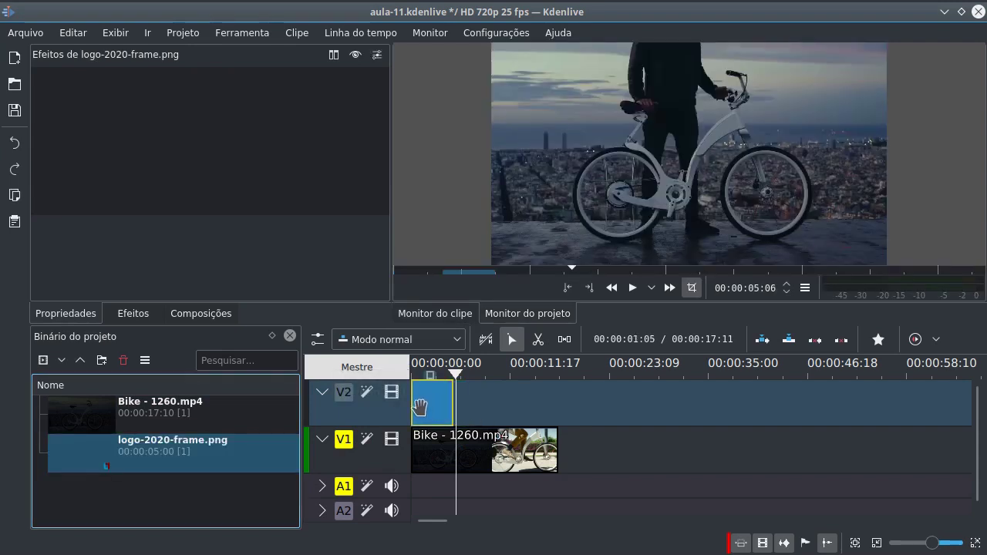
drag(451, 405, 552, 422)
Play a short stretch of the timeline from about five seconds to check the logo over the video
click(455, 372)
key(space)
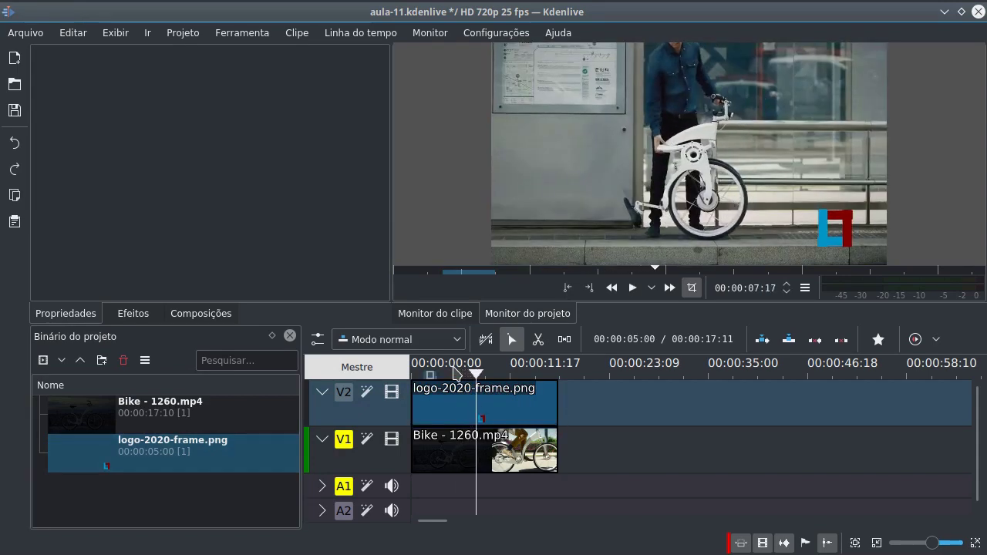
key(space)
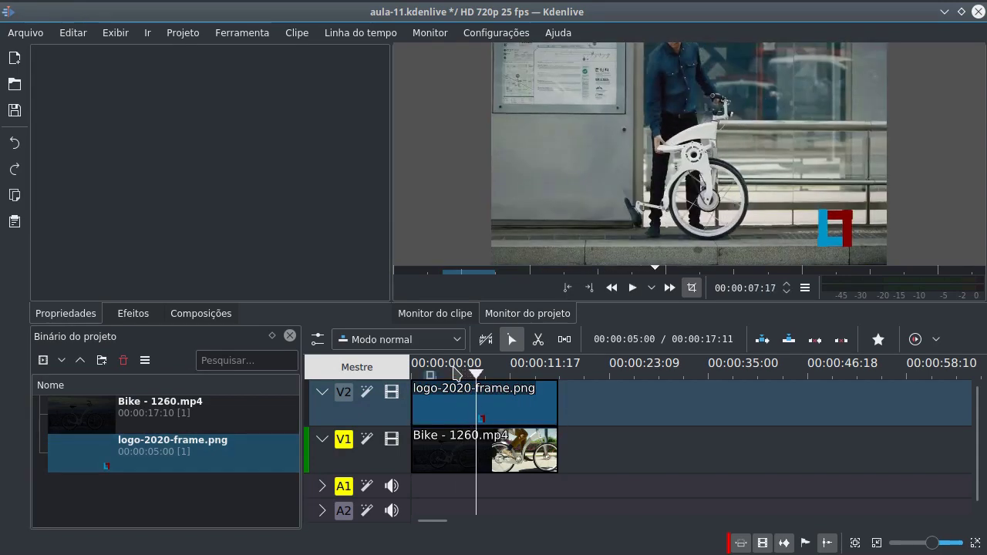
Select the logo clip on track V2 and set the timeline's track compositing to Visualização
click(514, 400)
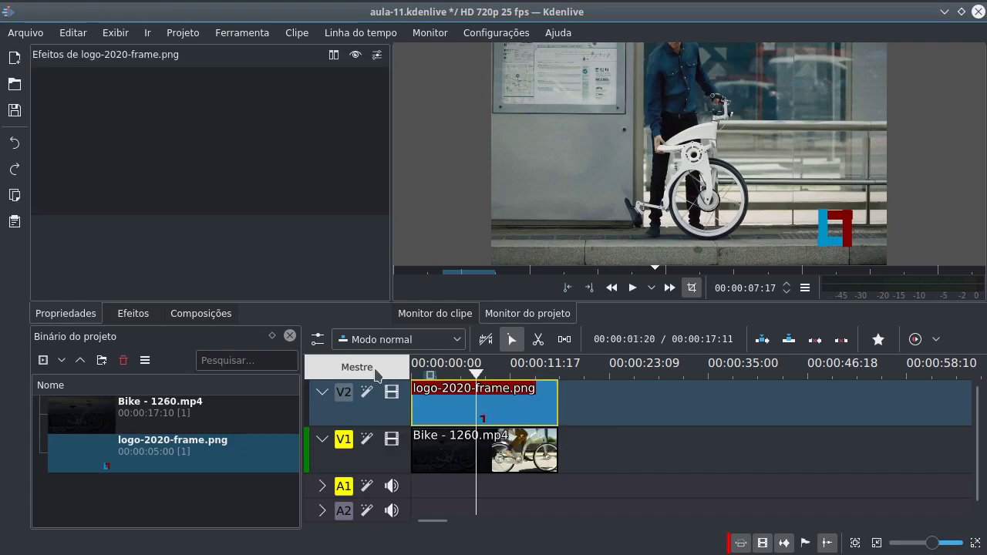
click(318, 342)
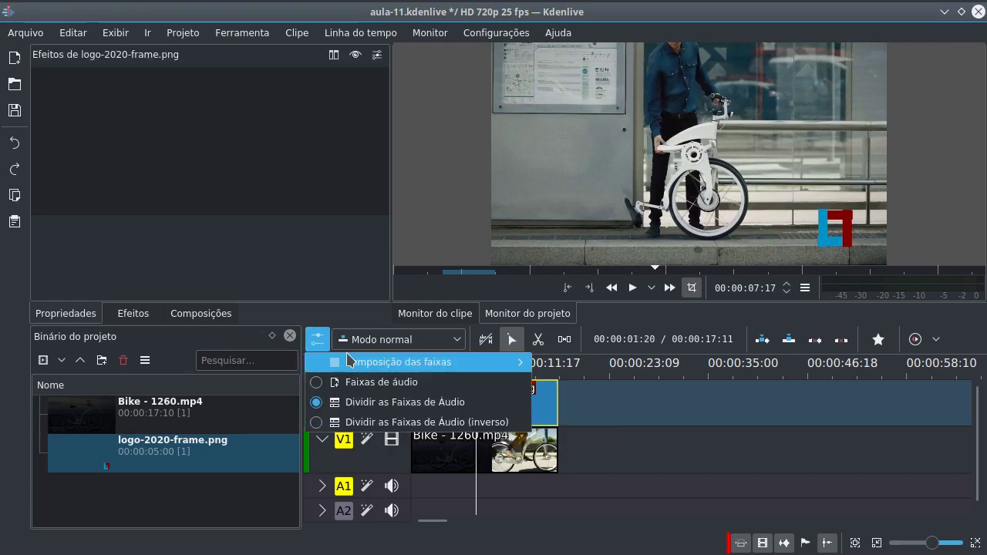
mouse_move(371, 362)
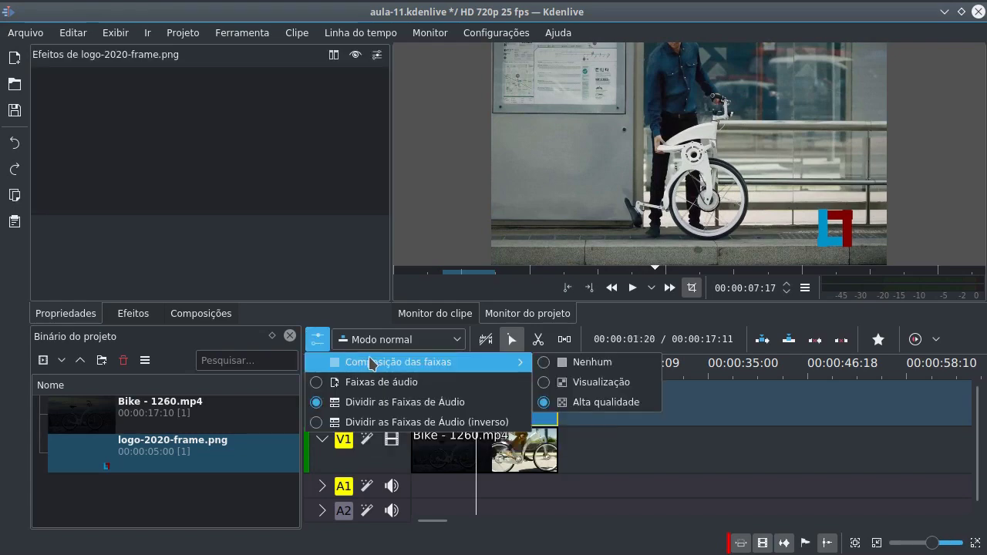
click(565, 391)
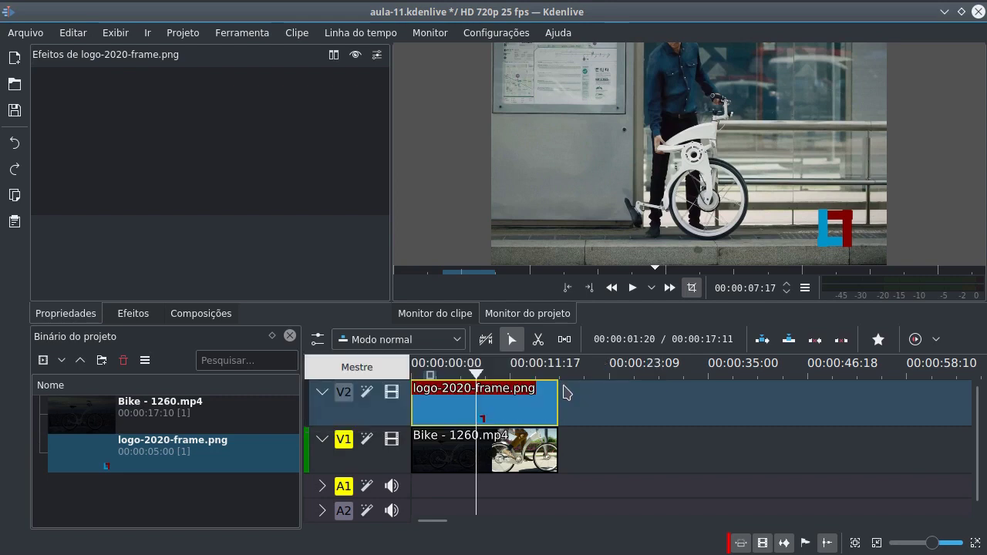
Try the track compositing set to Nenhum and return it to Alta qualidade
click(317, 339)
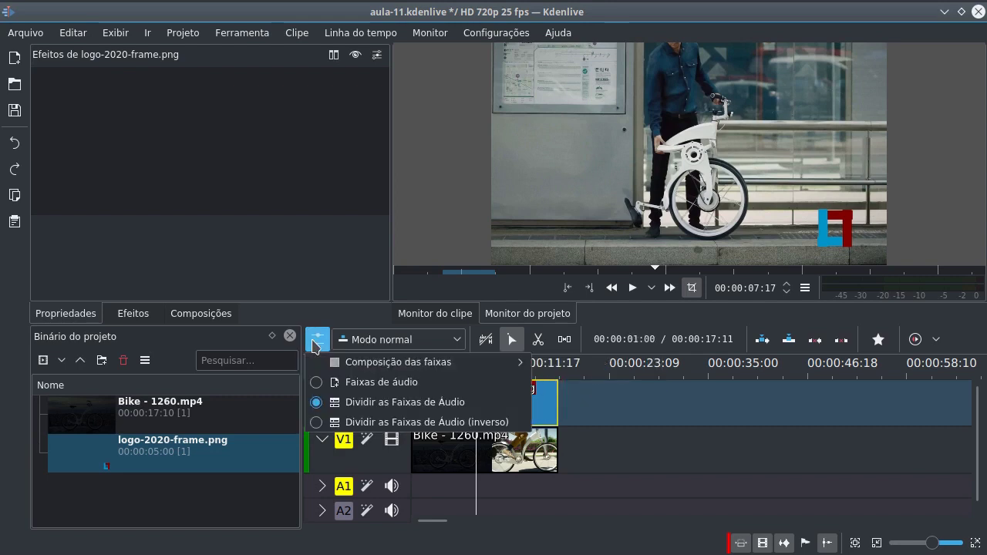
mouse_move(474, 356)
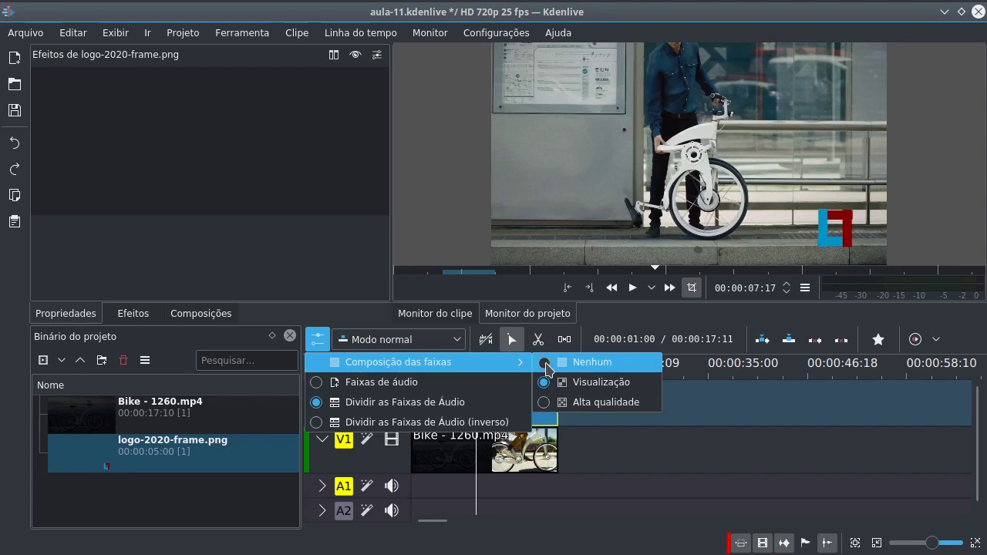
click(590, 362)
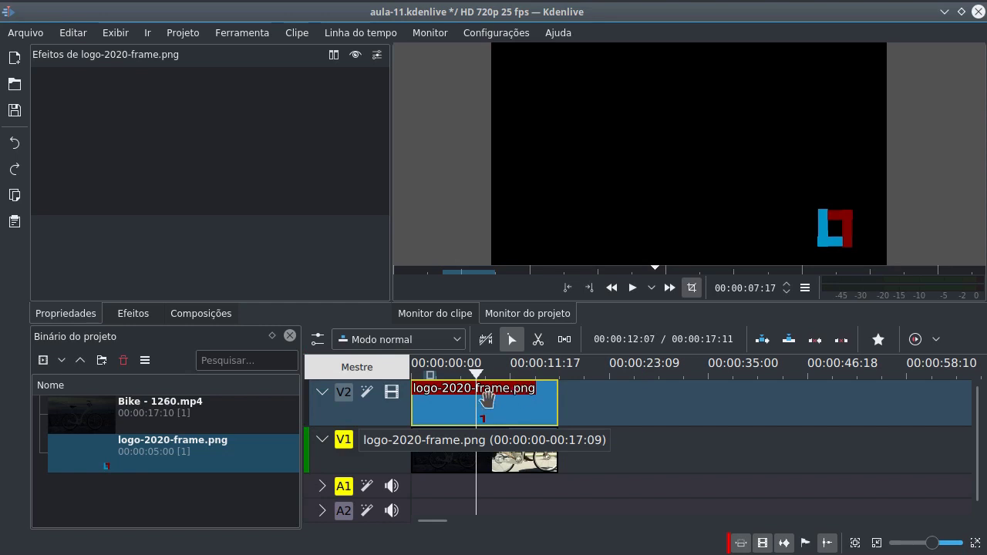
click(318, 339)
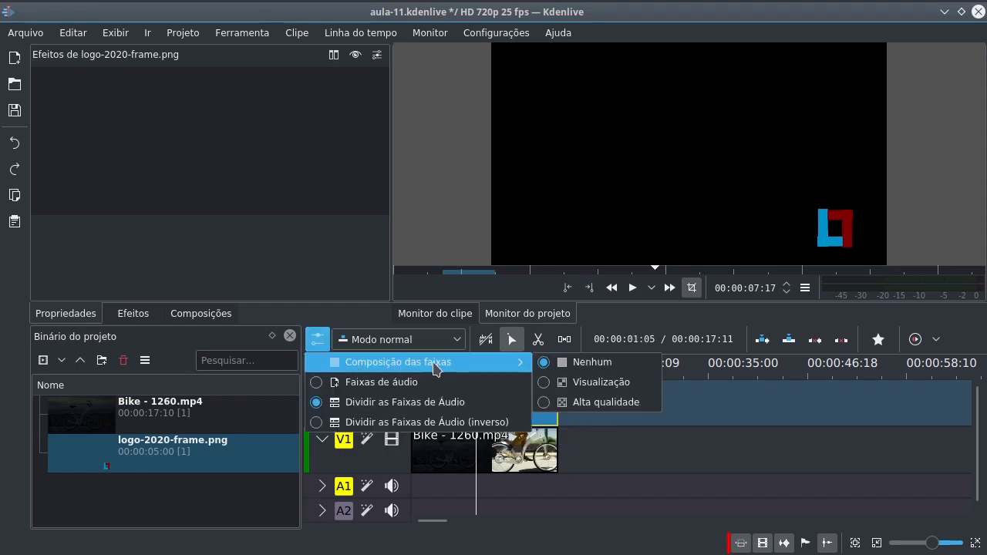
click(560, 402)
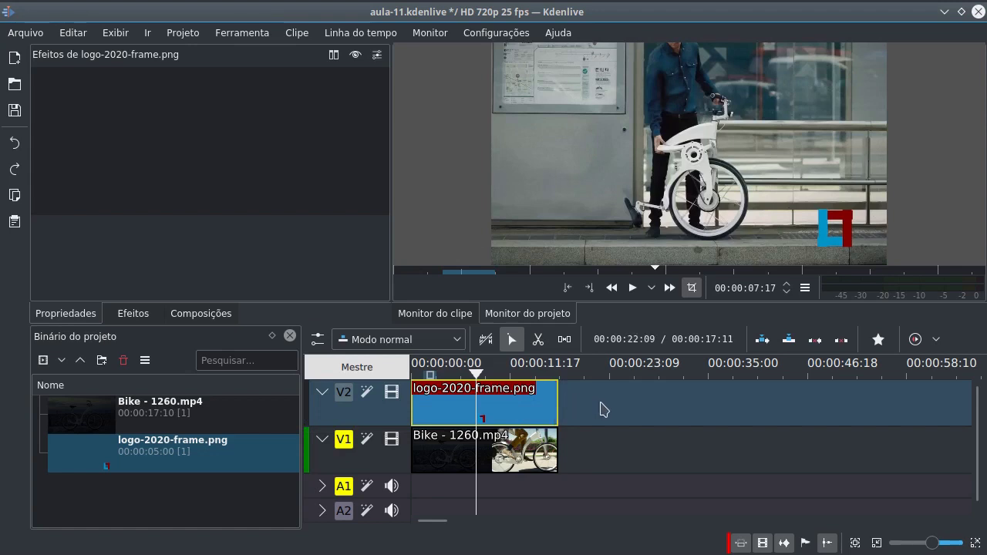
Play the timeline from the beginning and check the logo over the bike video in full screen, returning to the normal view
key(Home)
key(space)
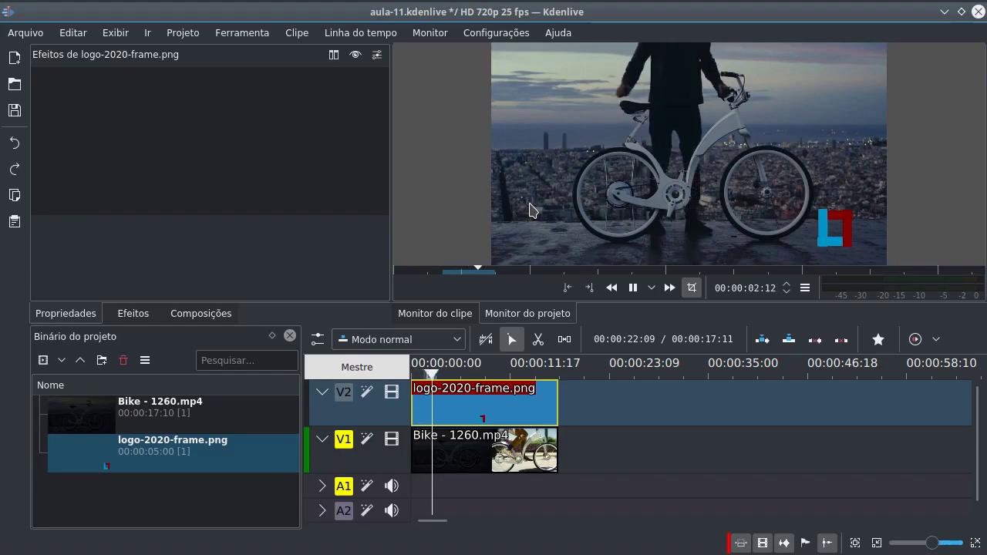
key(space)
double_click(530, 209)
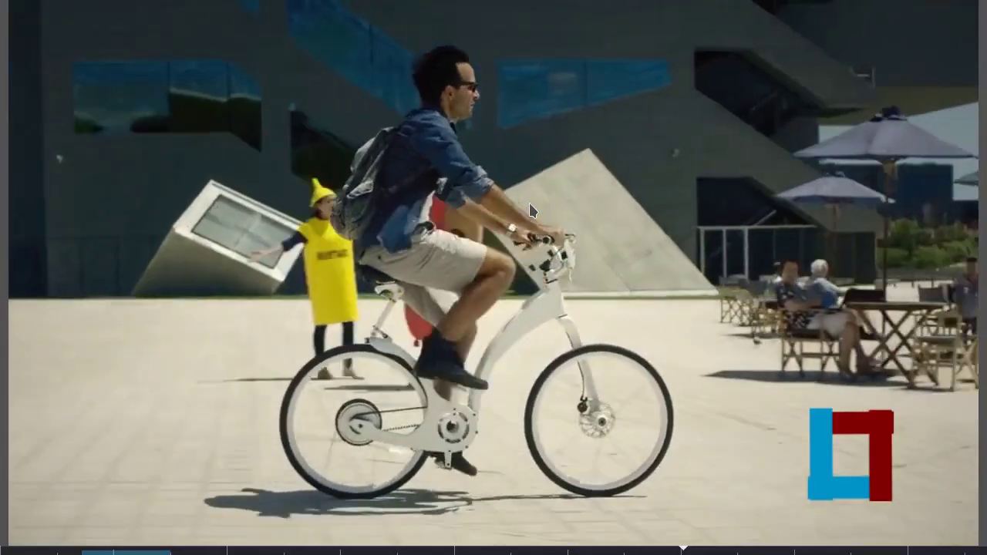
key(Escape)
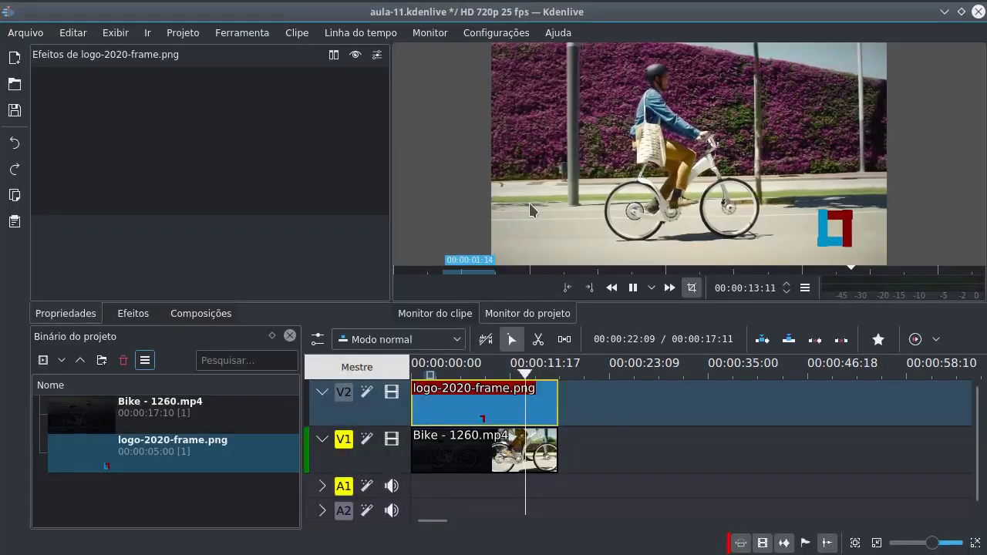